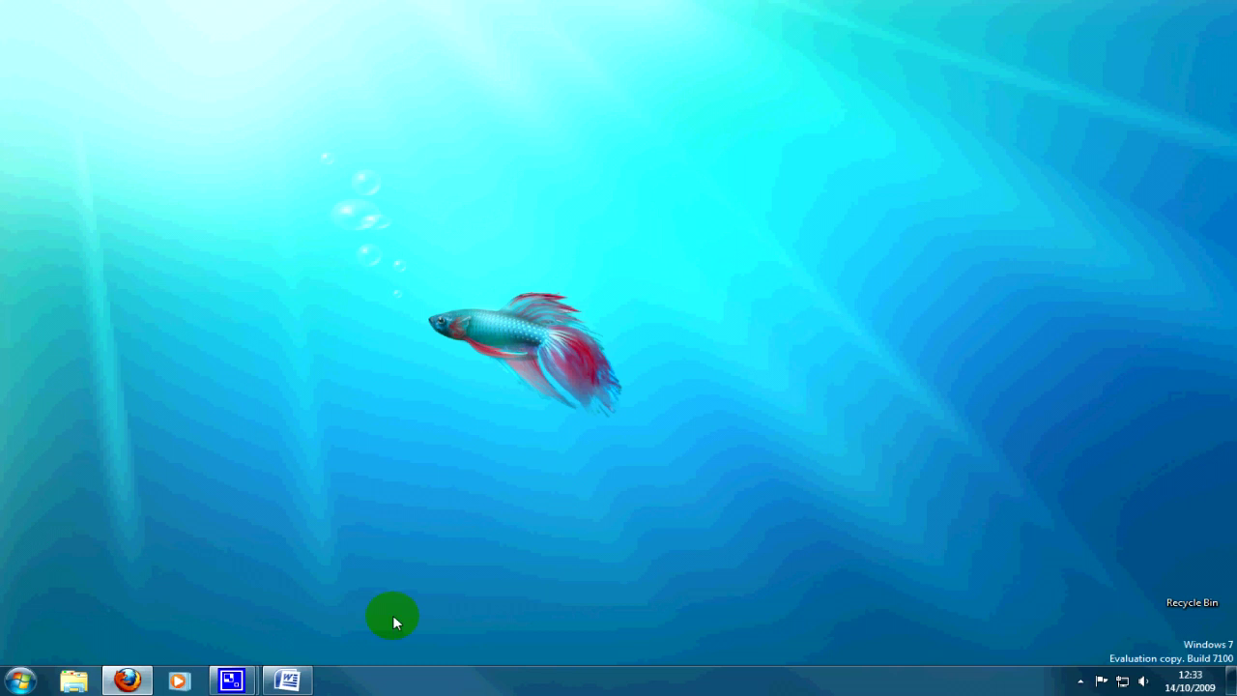
Save the MPEG Streamclip 1.2 for Windows zip from the Squared 5 download page
{"action": "left_click", "coordinate": [128, 681]}
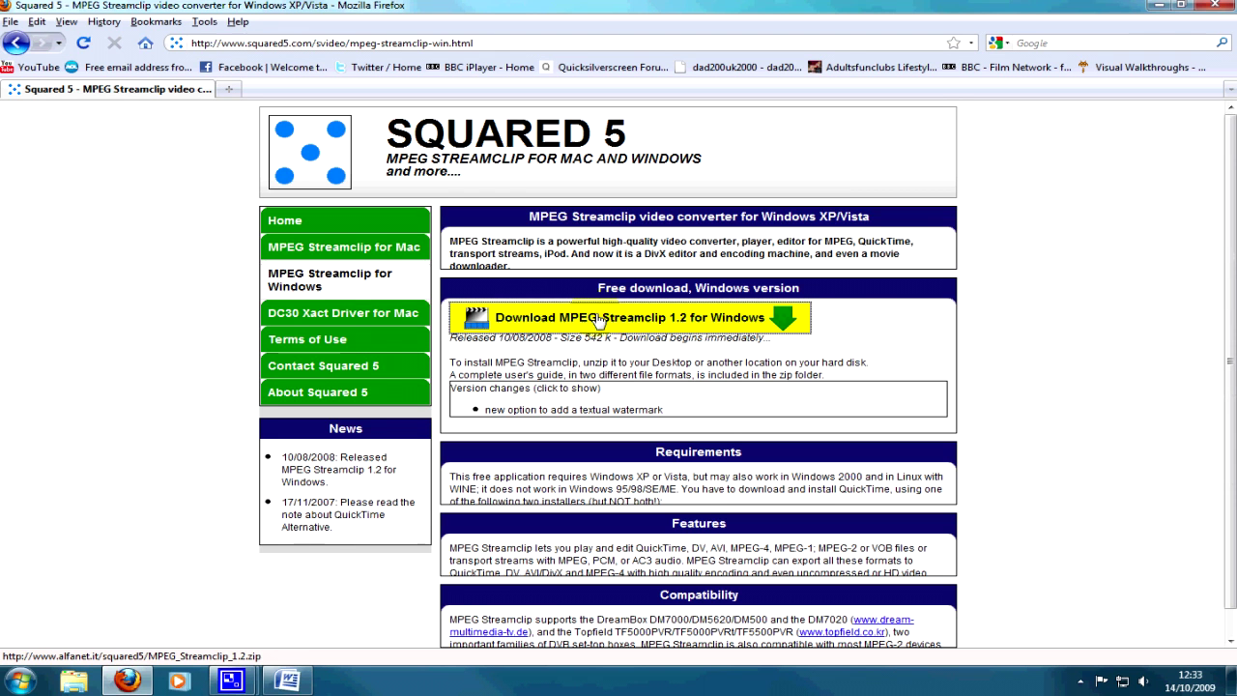
{"action": "left_click", "coordinate": [599, 319]}
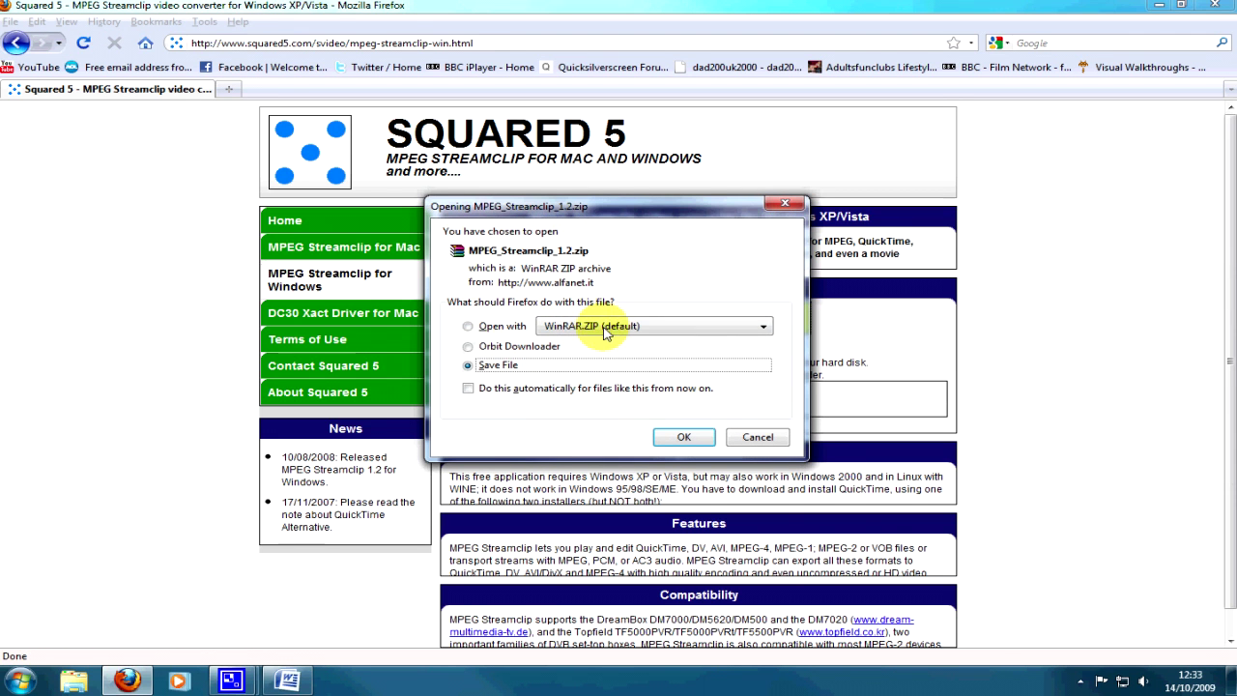
{"action": "left_click", "coordinate": [663, 437]}
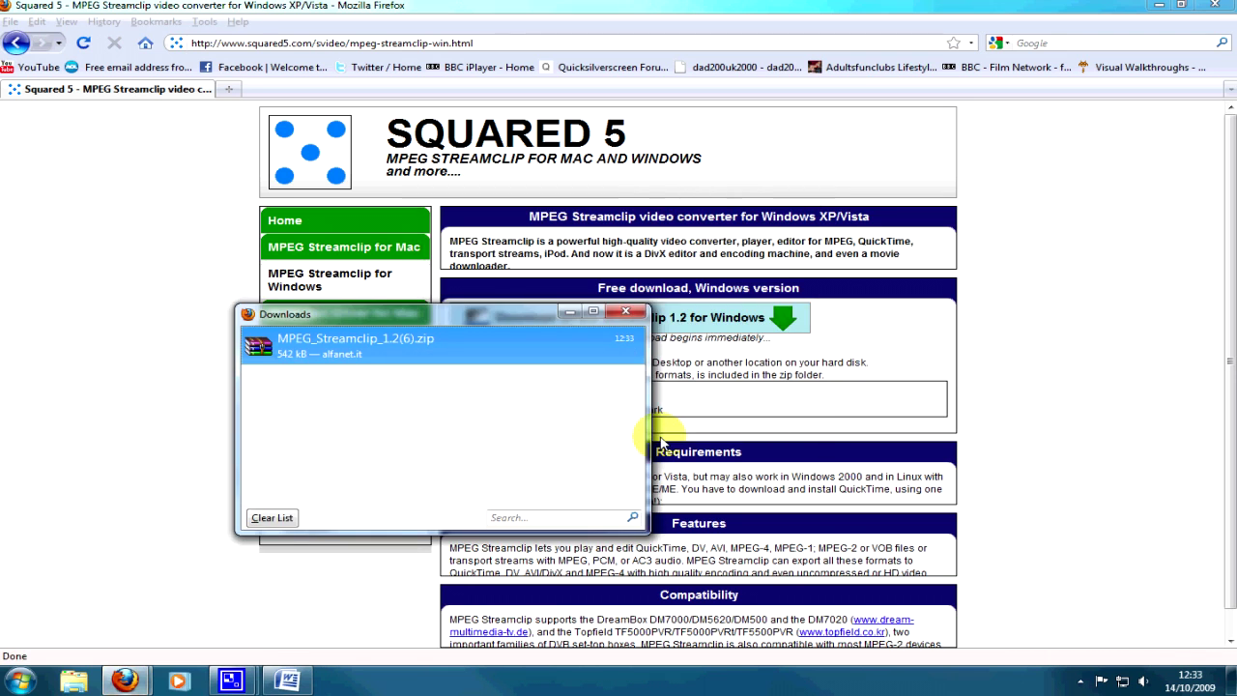
{"action": "left_click", "coordinate": [1159, 5]}
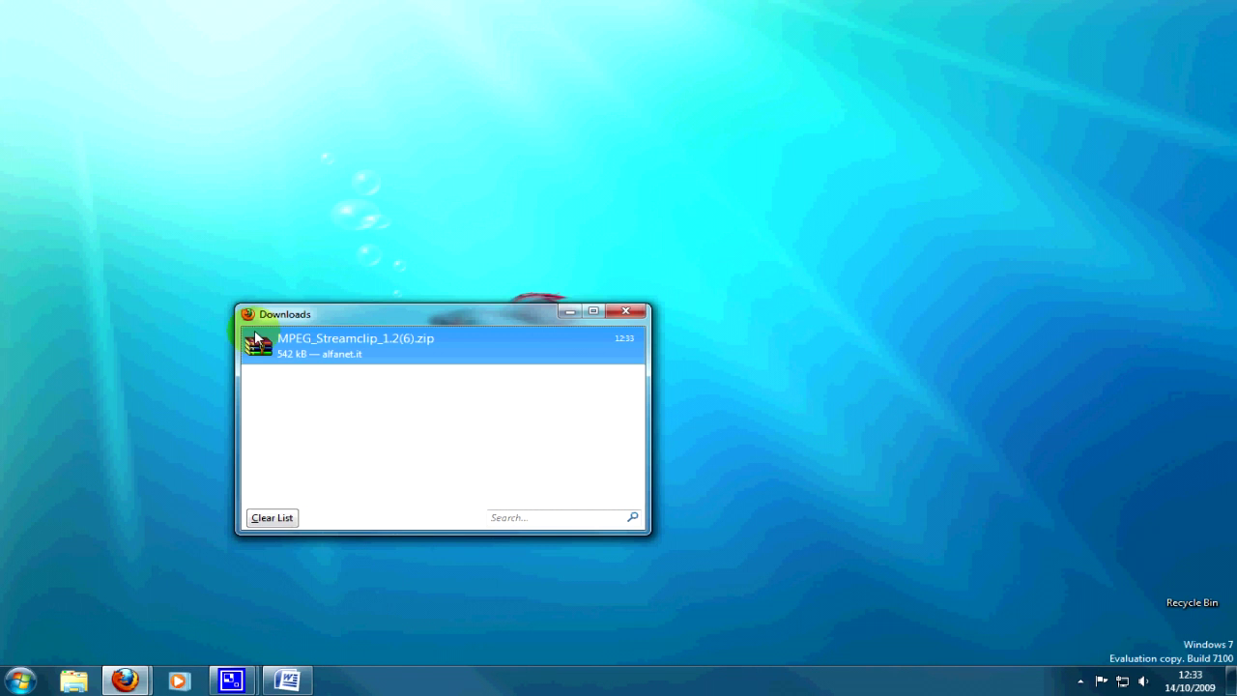
Open the MPEG_Streamclip zip in WinRAR and drag all its files into a new desktop folder
{"action": "double_click", "coordinate": [256, 348]}
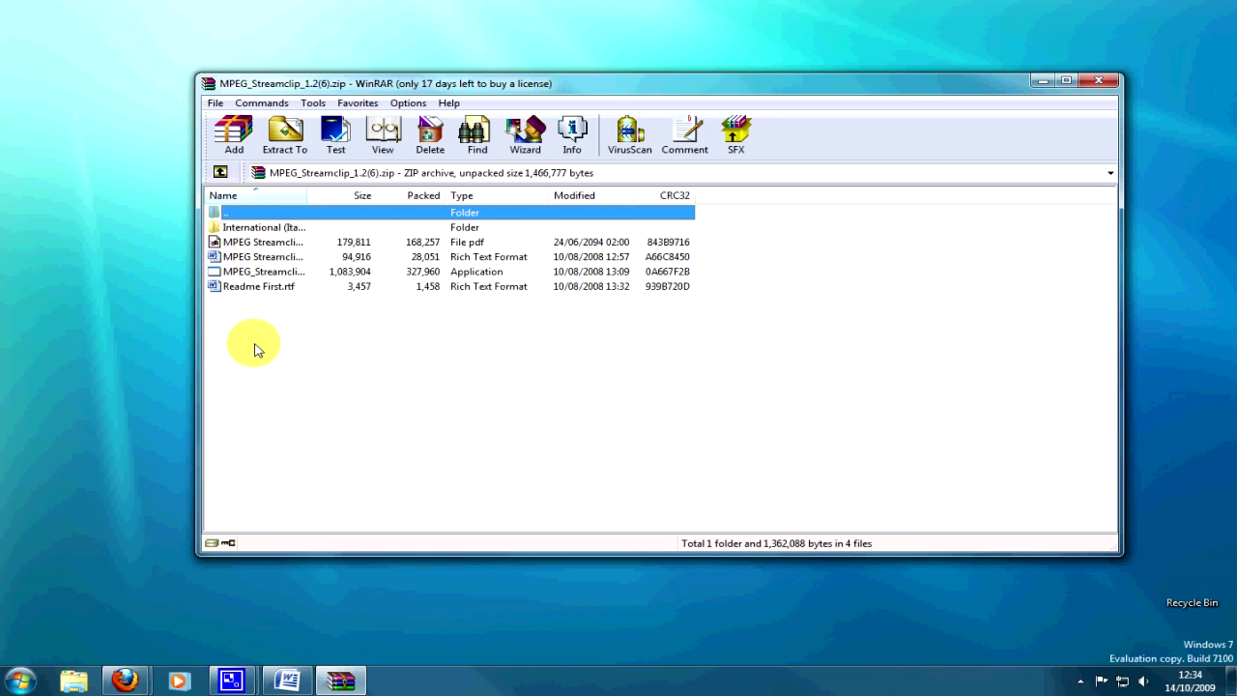
{"action": "right_click", "coordinate": [45, 42]}
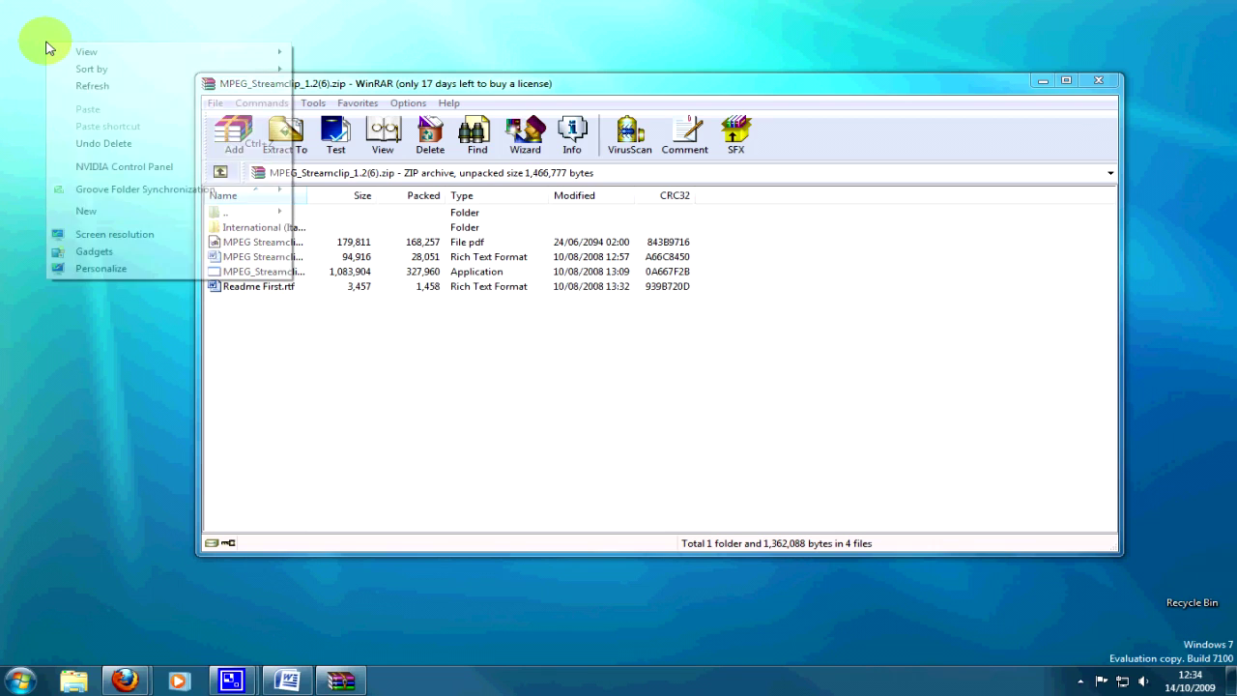
{"action": "left_click", "coordinate": [356, 213]}
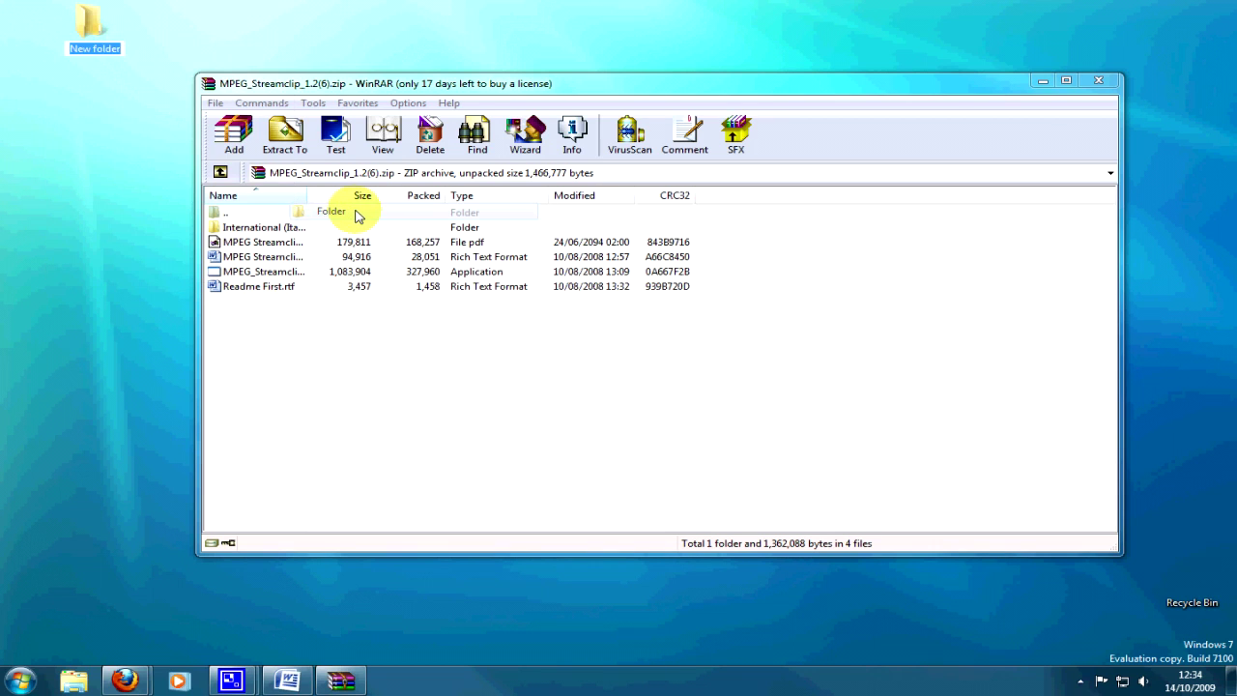
{"action": "mouse_move", "coordinate": [339, 337]}
{"action": "left_mouse_down"}
{"action": "mouse_move", "coordinate": [214, 229]}
{"action": "mouse_move", "coordinate": [97, 34]}
{"action": "left_mouse_up"}
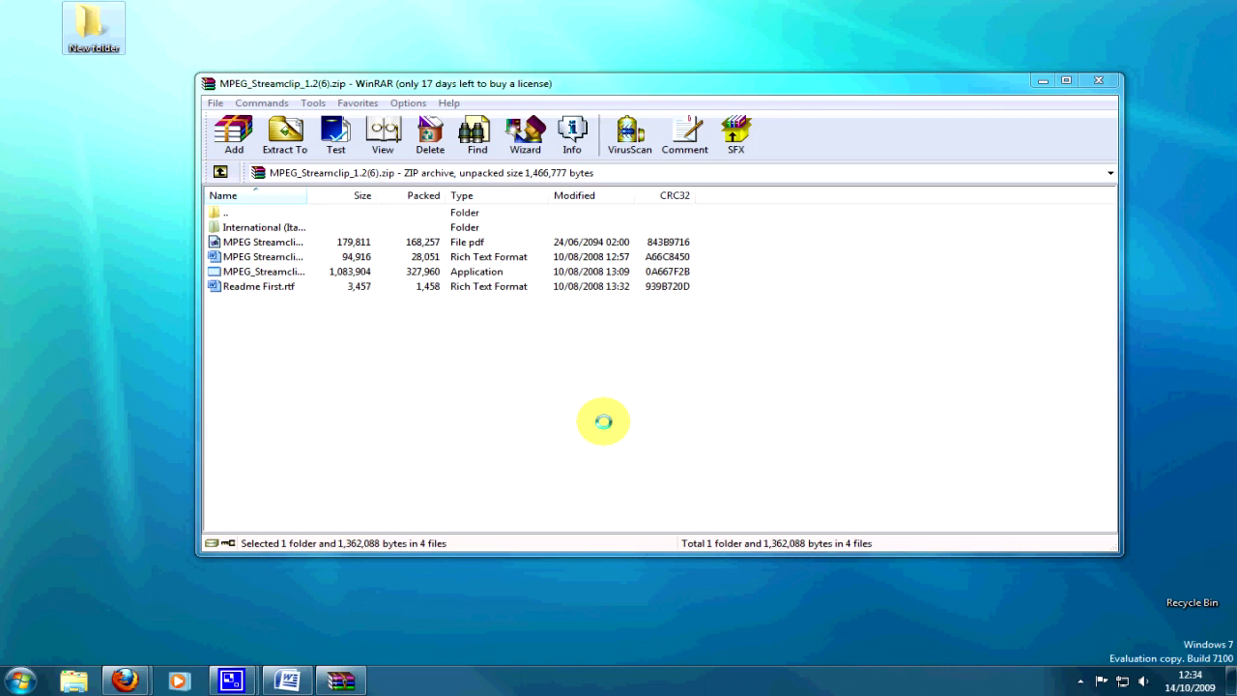
{"action": "left_click", "coordinate": [1097, 81]}
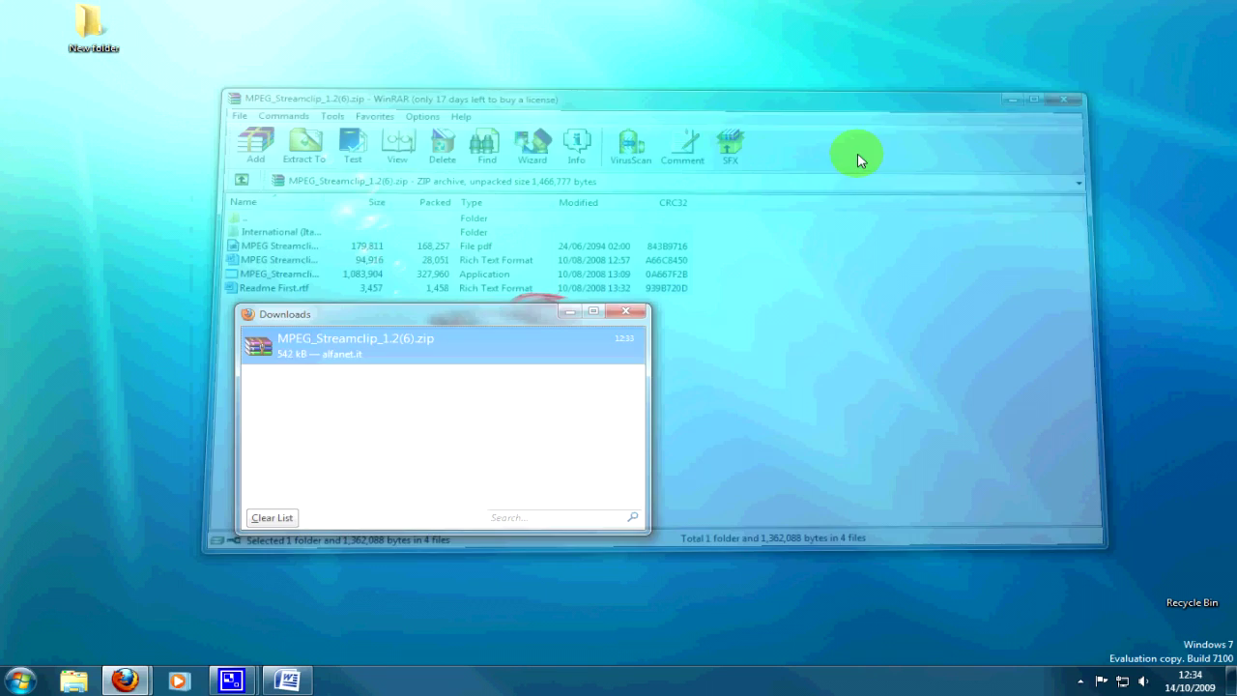
Close the downloads list, open New folder and run MPEG_Streamclip.exe
{"action": "left_click", "coordinate": [626, 311]}
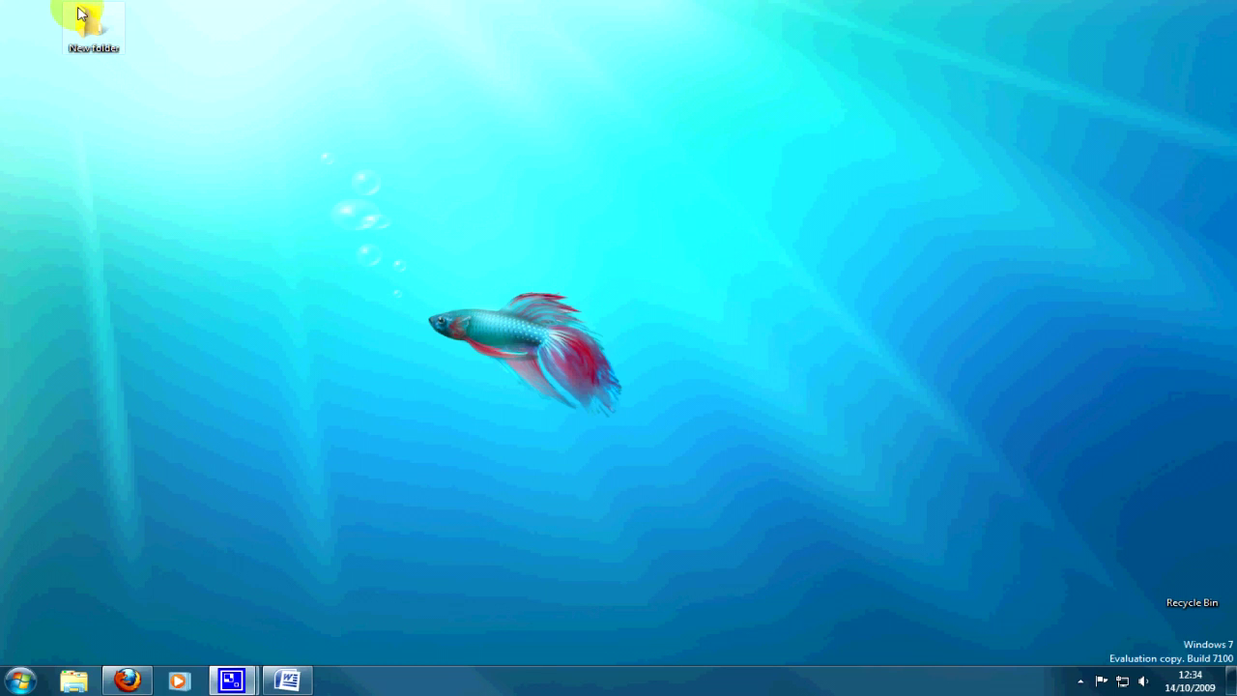
{"action": "double_click", "coordinate": [87, 25]}
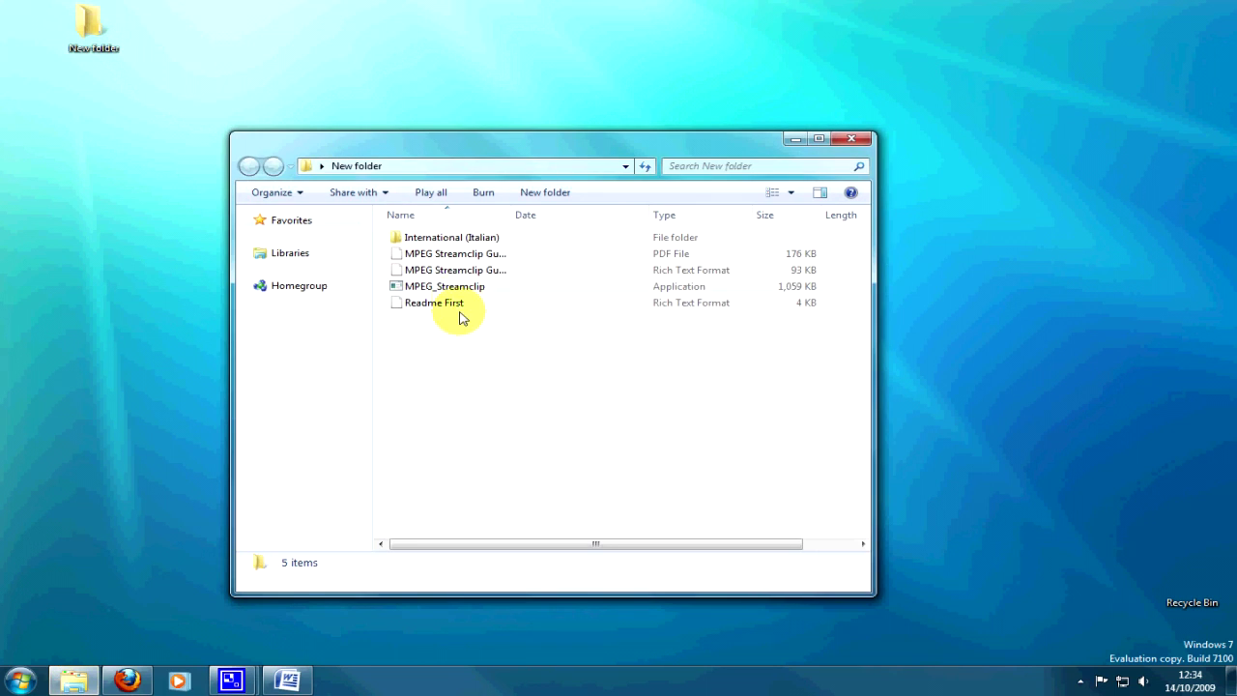
{"action": "double_click", "coordinate": [461, 287]}
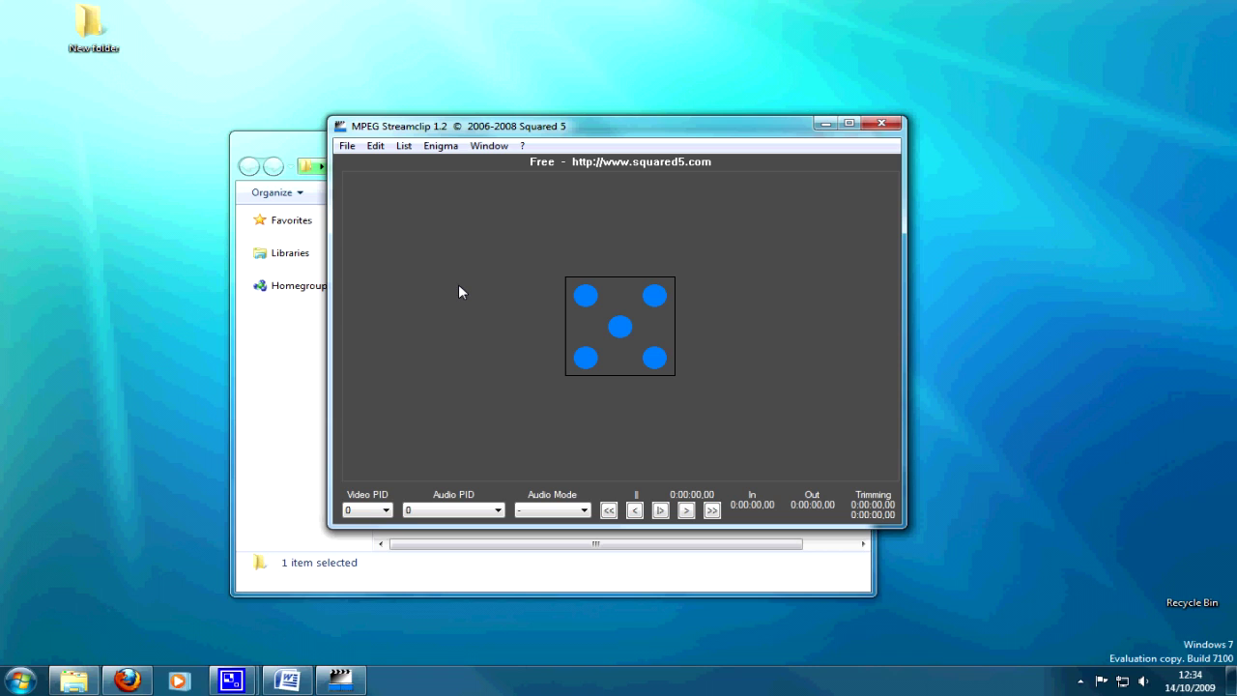
Open Zi6_0172.MOV from the desktop's 102_Zi6 folder via File > Open Files
{"action": "left_click", "coordinate": [346, 146]}
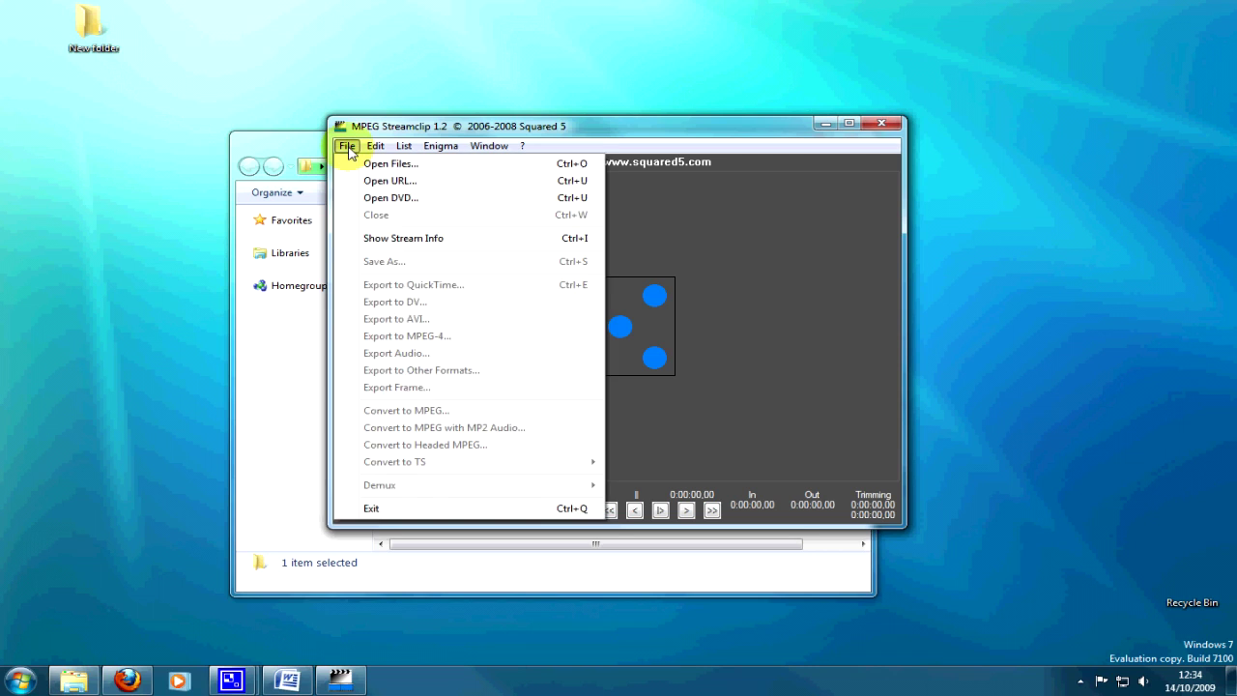
{"action": "left_click", "coordinate": [377, 163]}
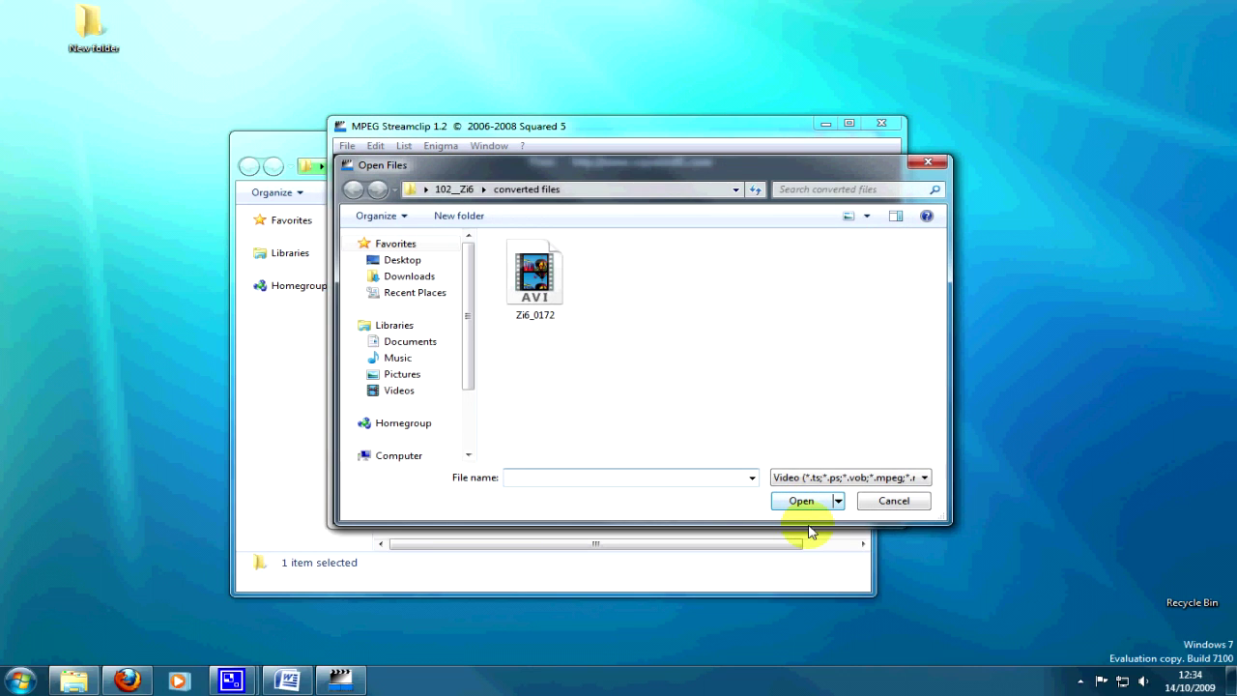
{"action": "left_click", "coordinate": [398, 262]}
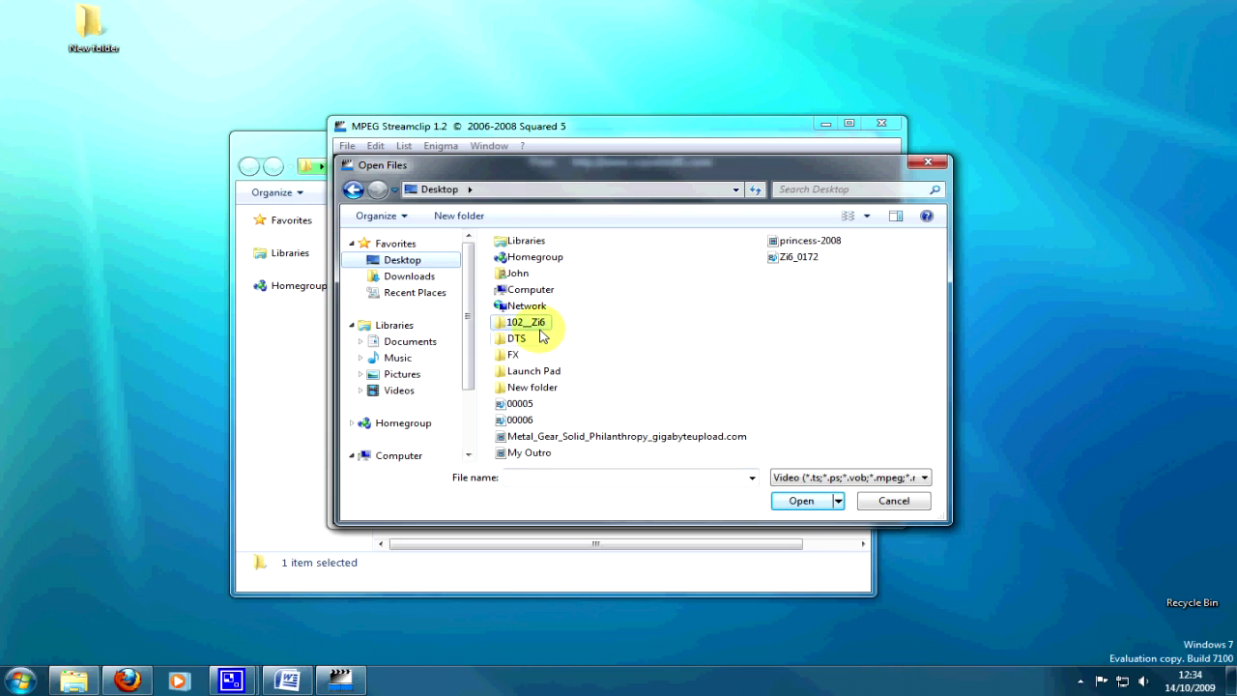
{"action": "double_click", "coordinate": [536, 323]}
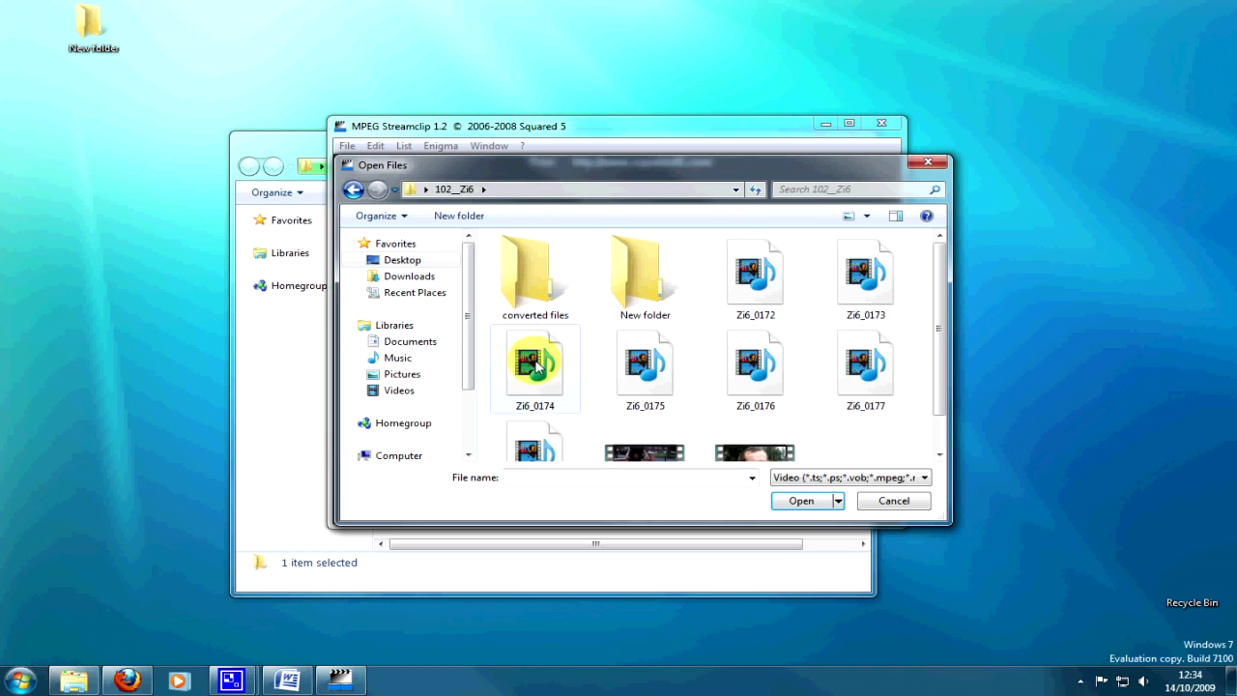
{"action": "left_click", "coordinate": [758, 288]}
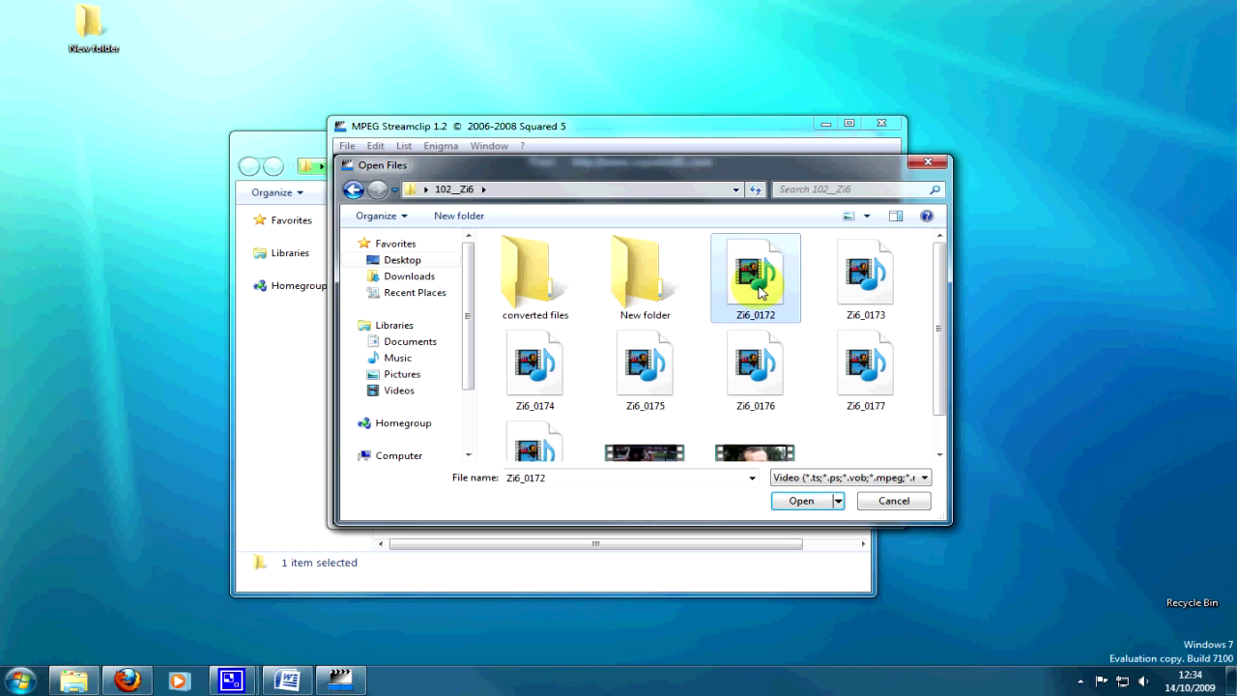
{"action": "double_click", "coordinate": [756, 280]}
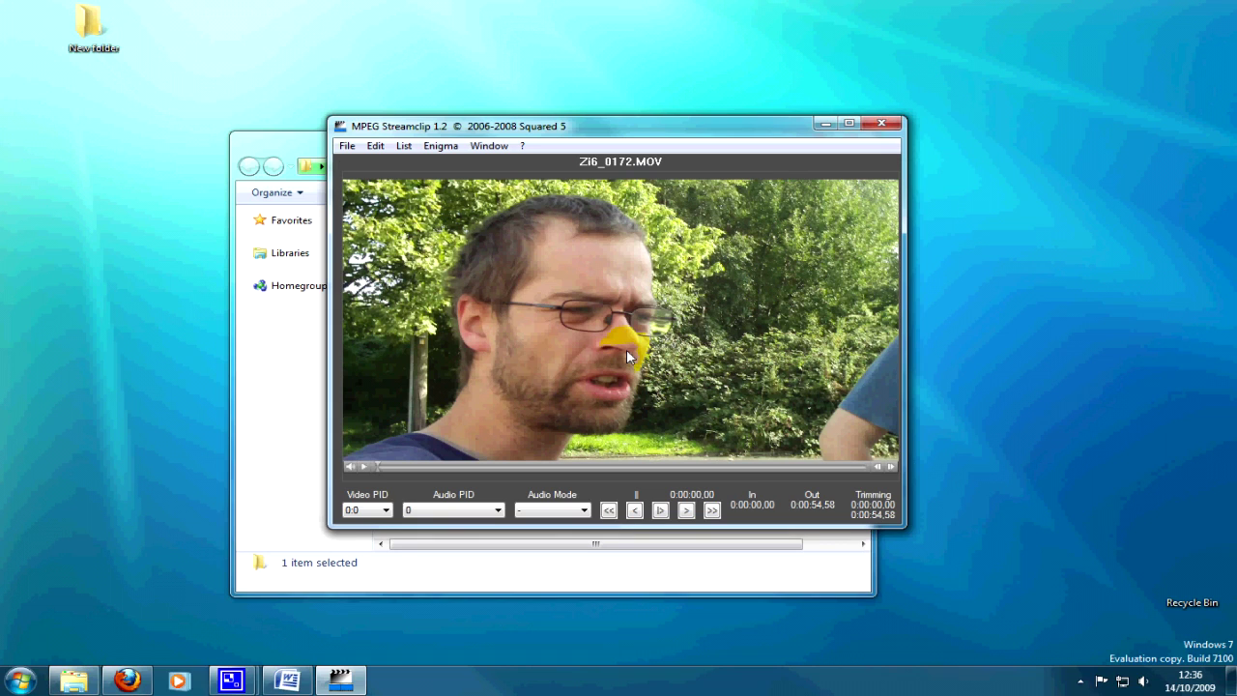
Choose File > Export to AVI to show the AVI/DivX Exporter settings
{"action": "left_click", "coordinate": [347, 146]}
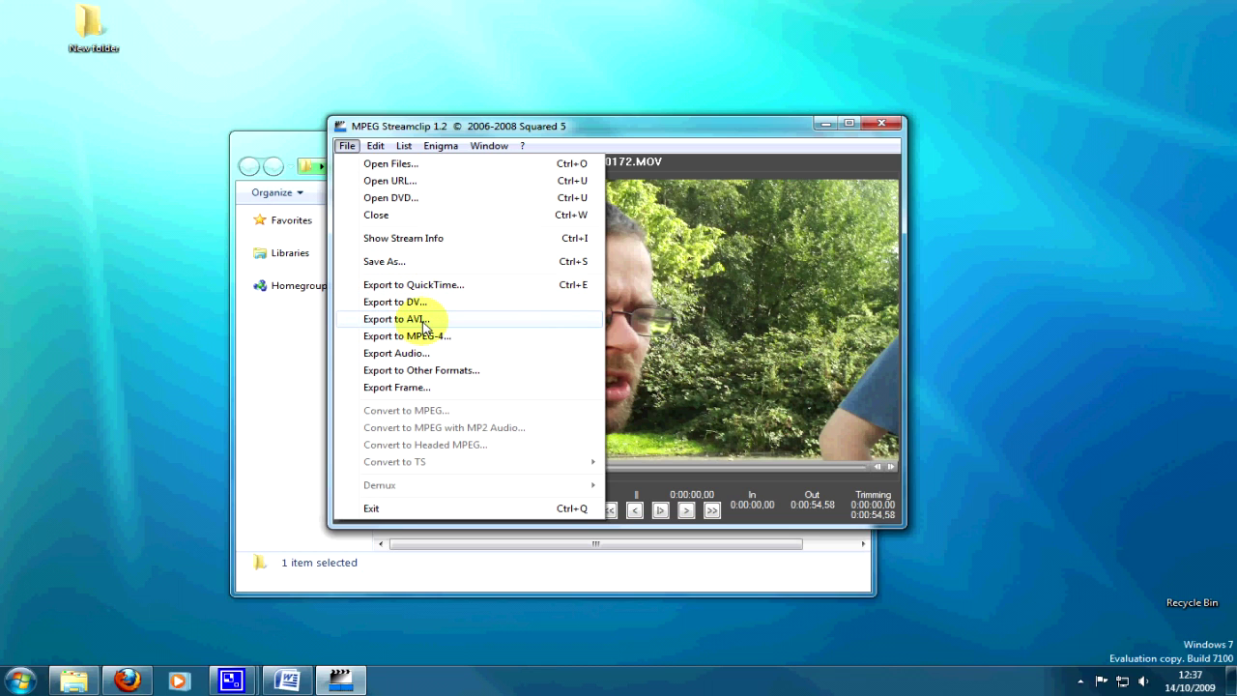
{"action": "left_click", "coordinate": [426, 321]}
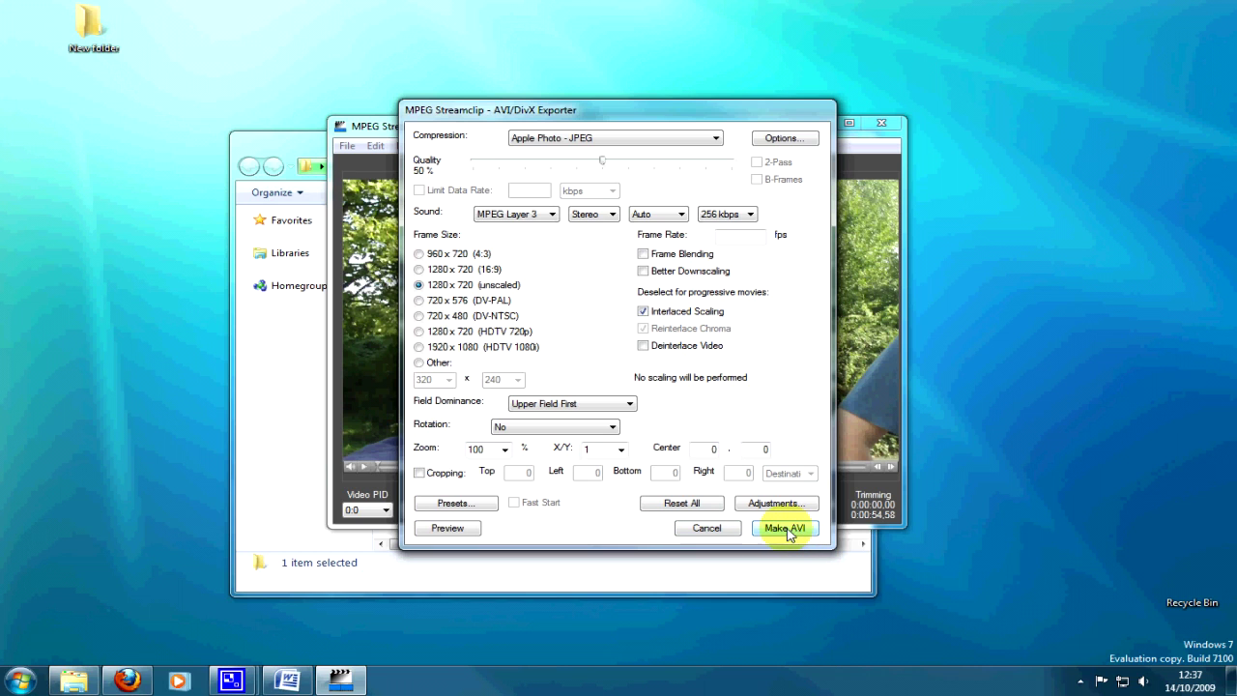
Save the clip as Zi6_0172.avi inside a new desktop folder named 'vid files'
{"action": "left_click", "coordinate": [786, 530]}
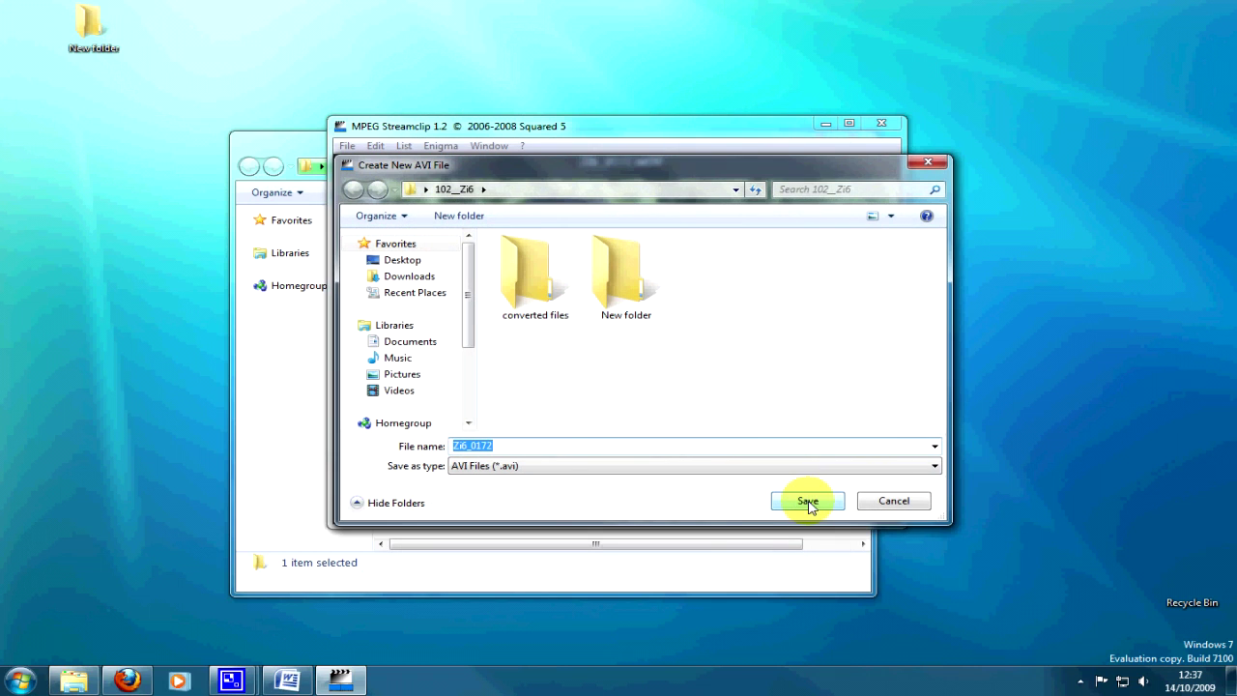
{"action": "left_click", "coordinate": [411, 261]}
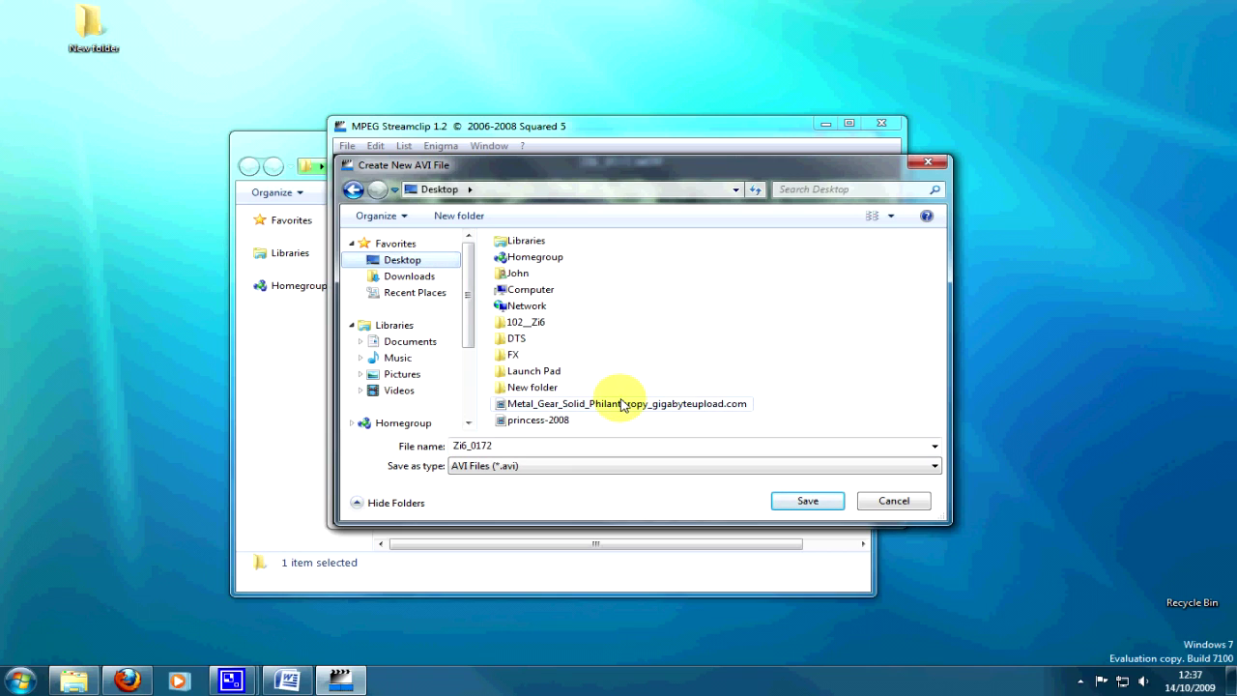
{"action": "left_click", "coordinate": [459, 215]}
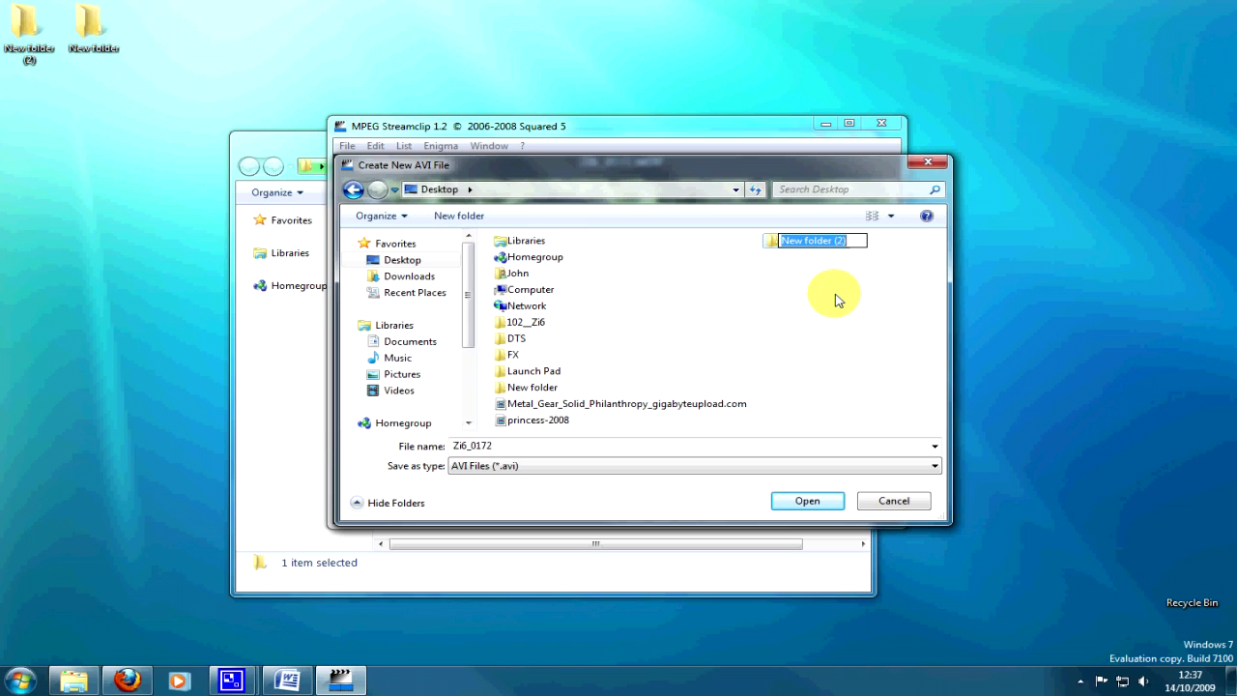
{"action": "type", "text": "vid"}
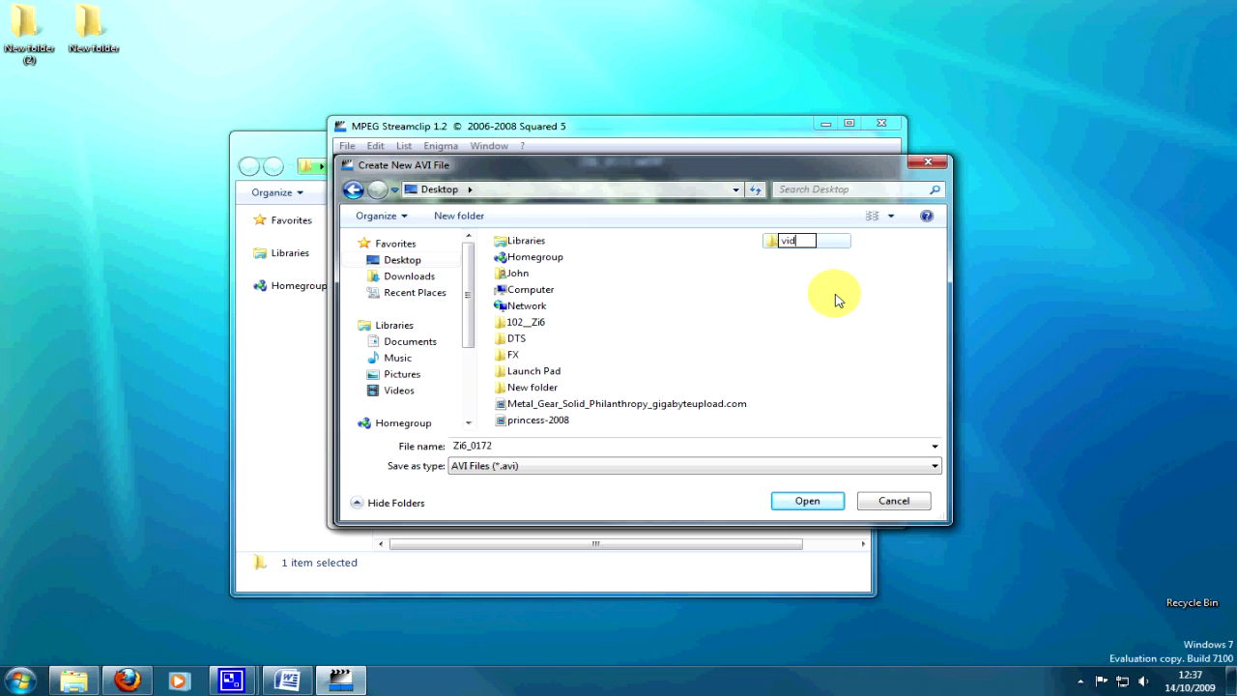
{"action": "type", "text": " f"}
{"action": "type", "text": "iles"}
{"action": "left_click", "coordinate": [771, 241]}
{"action": "double_click", "coordinate": [771, 242]}
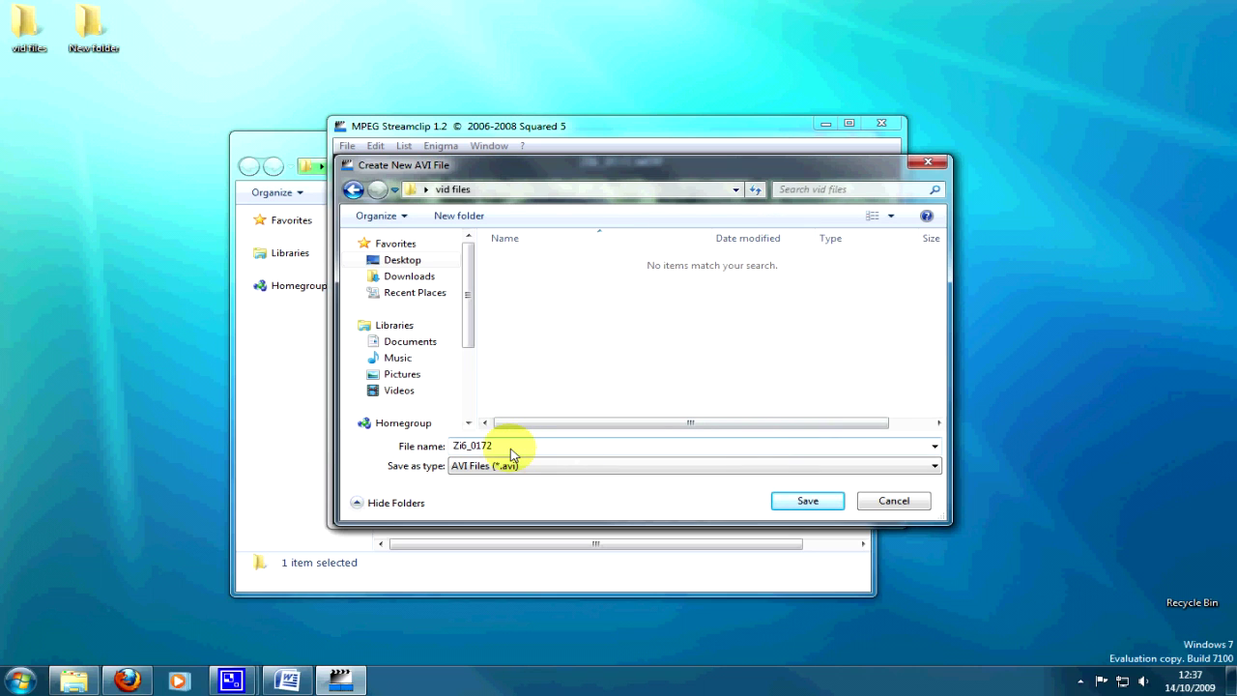
{"action": "left_click", "coordinate": [790, 502]}
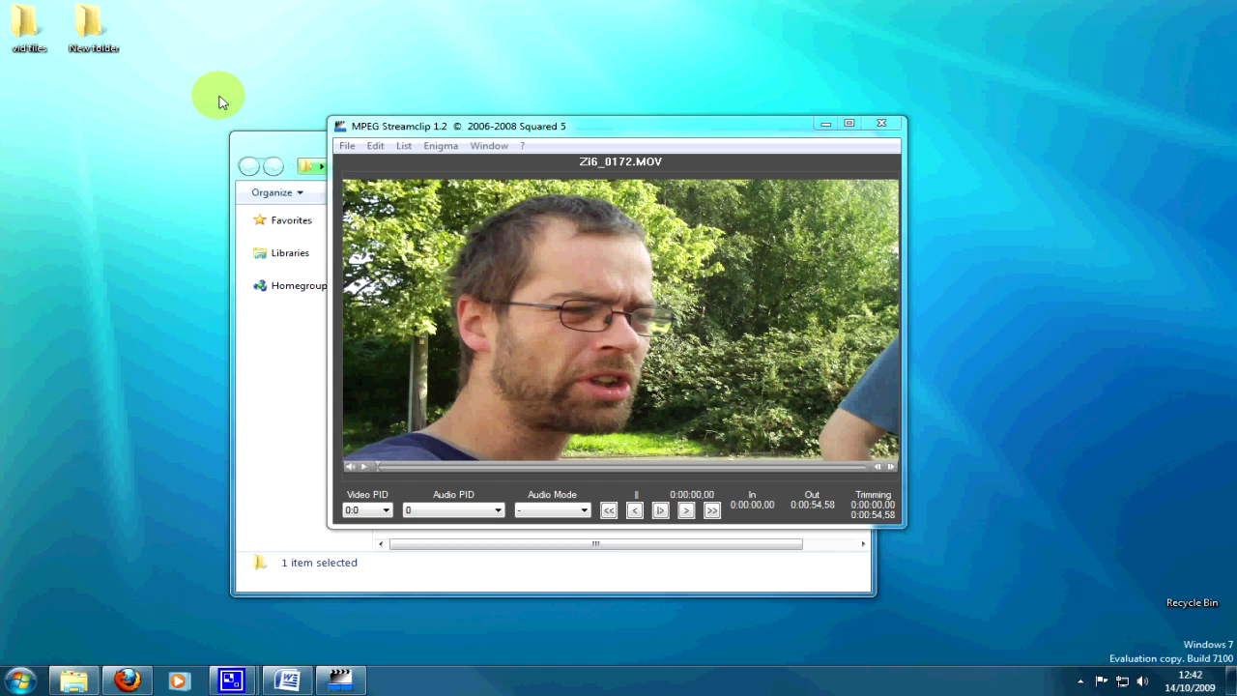
Close MPEG Streamclip and the extracted-files window, then play Zi6_0172 from vid files
{"action": "left_click", "coordinate": [879, 128]}
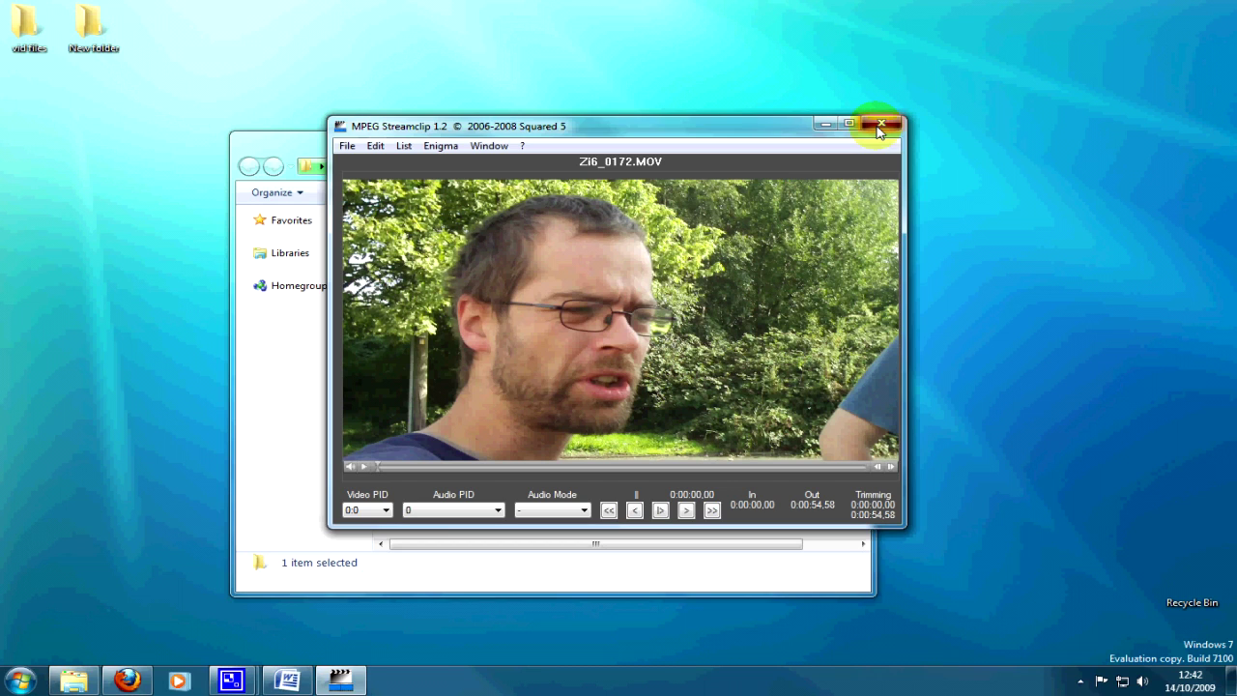
{"action": "left_click", "coordinate": [866, 140]}
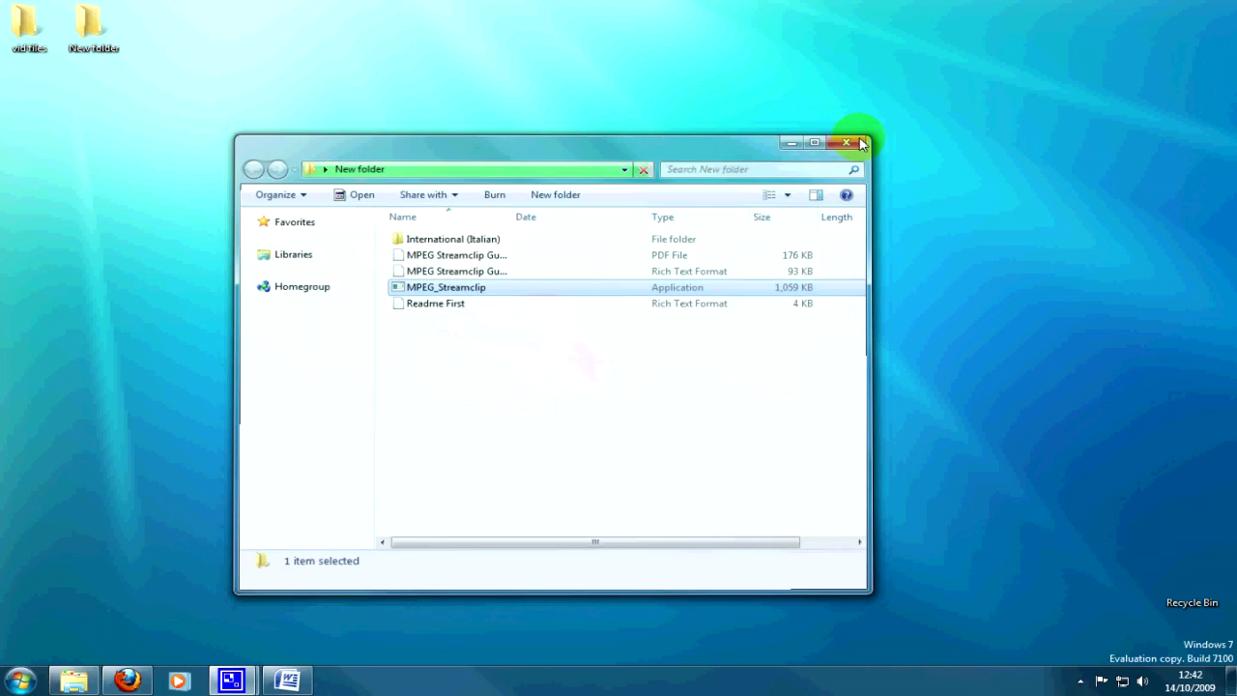
{"action": "double_click", "coordinate": [12, 35]}
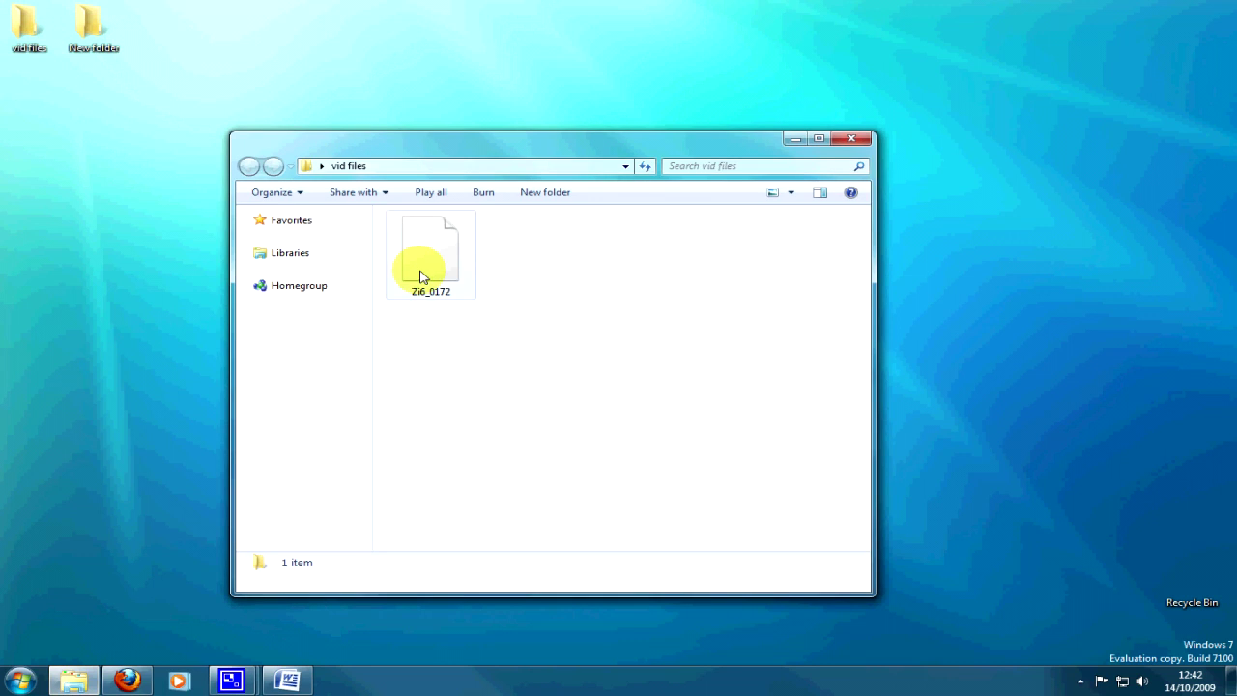
{"action": "double_click", "coordinate": [416, 274]}
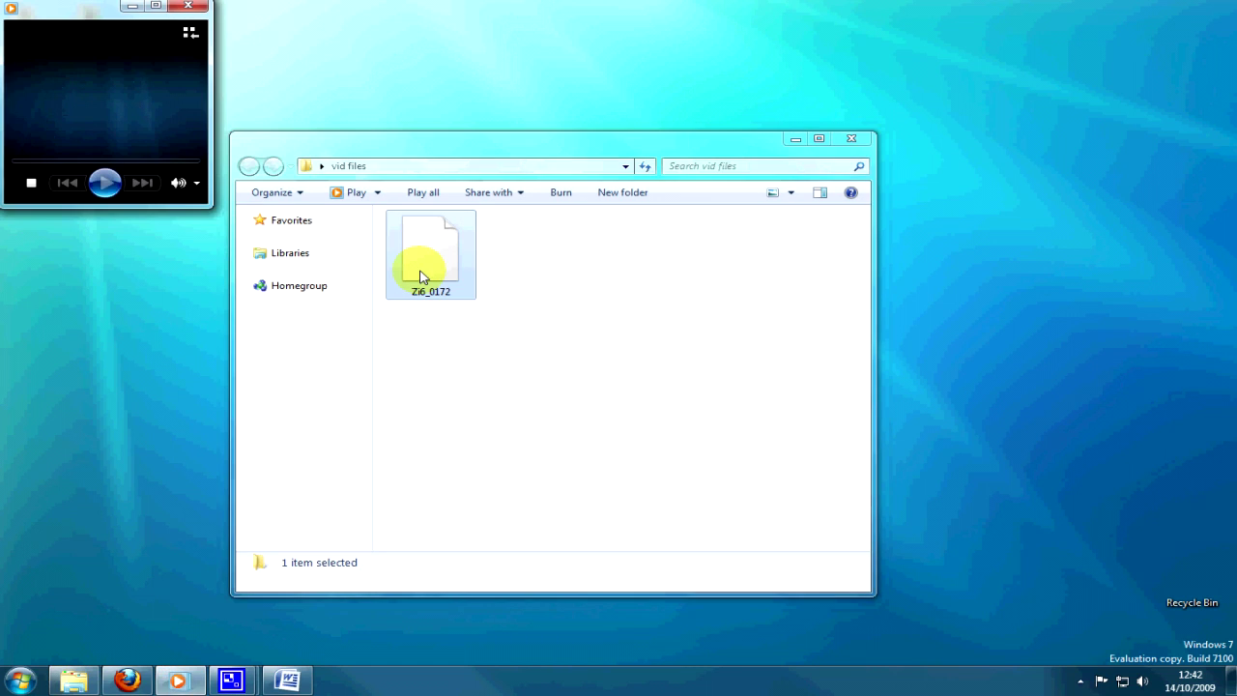